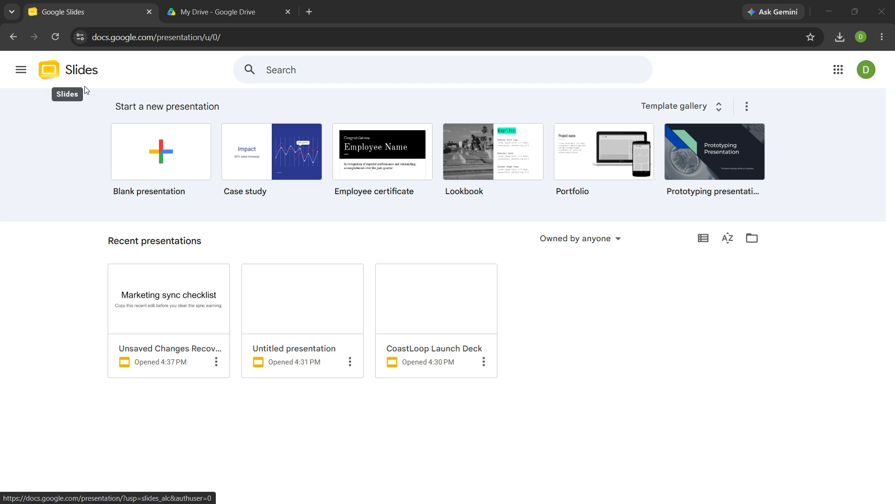
Open the Unsaved Changes Recovery Practice presentation and copy the full subtitle text on the first slide.
{"action": "left_click", "coordinate": [155, 297]}
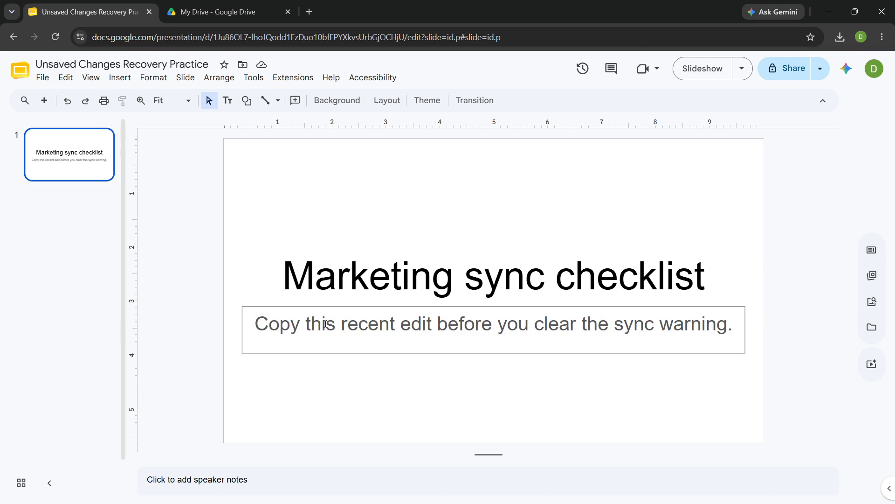
{"action": "triple_click", "coordinate": [325, 324]}
{"action": "key", "text": "ctrl+c"}
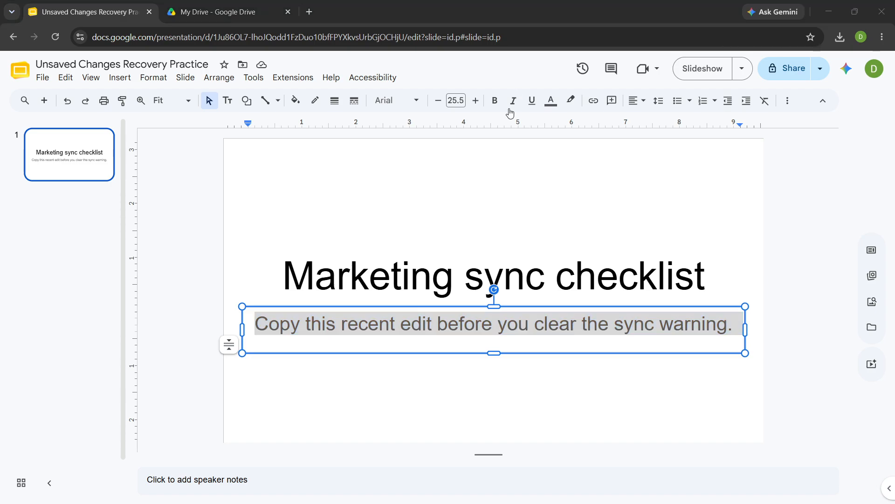
{"action": "left_click", "coordinate": [200, 171]}
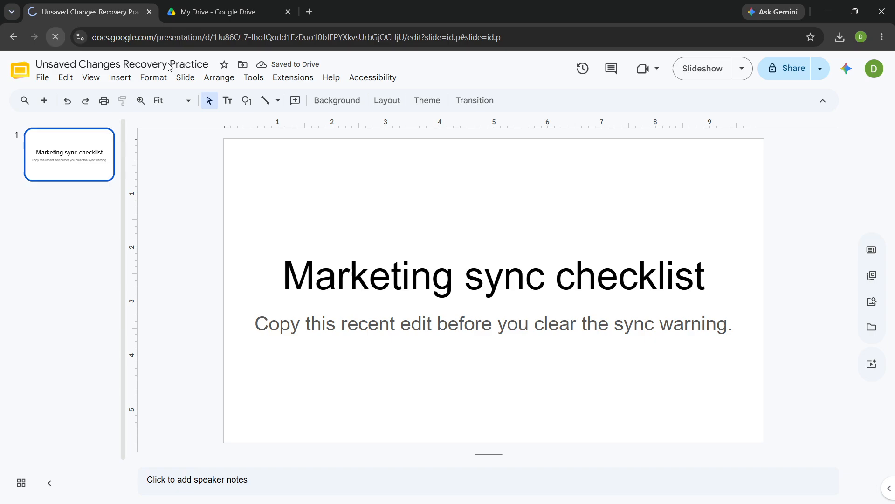
Reload the presentation and replace the first slide's subtitle with the copied text, removing the extra blank line.
{"action": "left_click", "coordinate": [55, 38]}
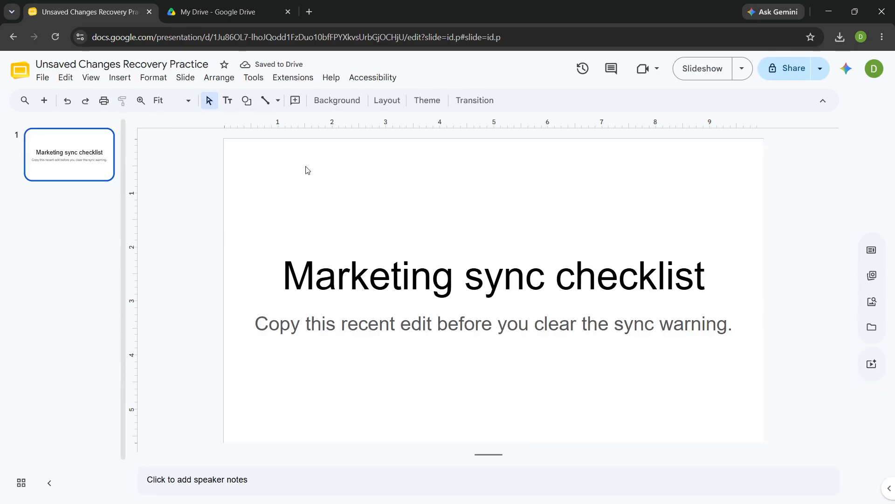
{"action": "left_click", "coordinate": [281, 311]}
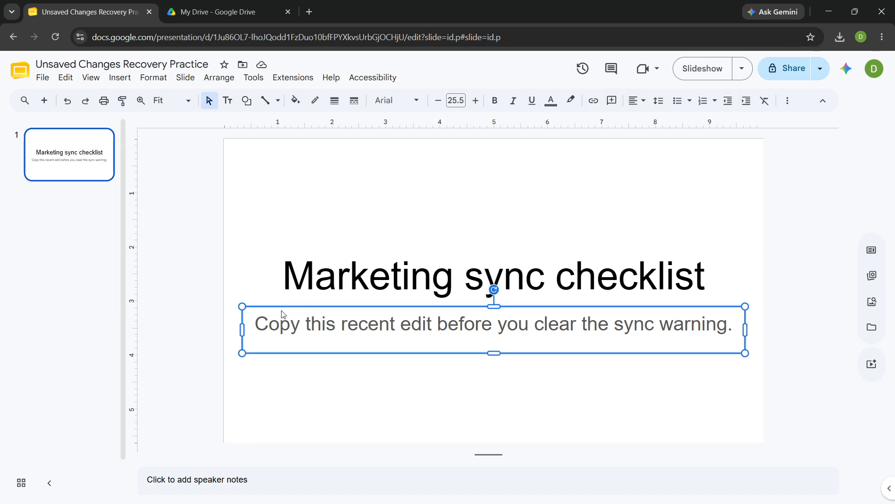
{"action": "triple_click", "coordinate": [282, 312]}
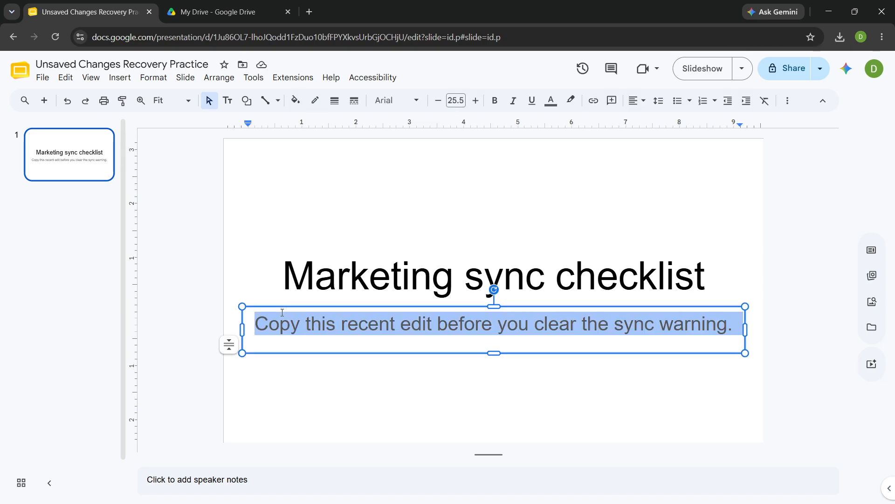
{"action": "key", "text": "ctrl+v"}
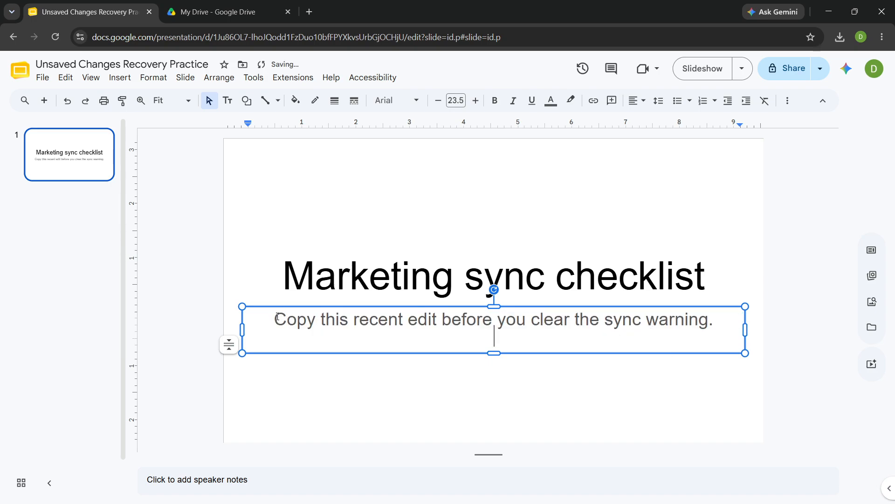
{"action": "type", "text": "b"}
{"action": "key", "text": "BackSpace"}
{"action": "key", "text": "BackSpace"}
{"action": "left_click", "coordinate": [364, 377]}
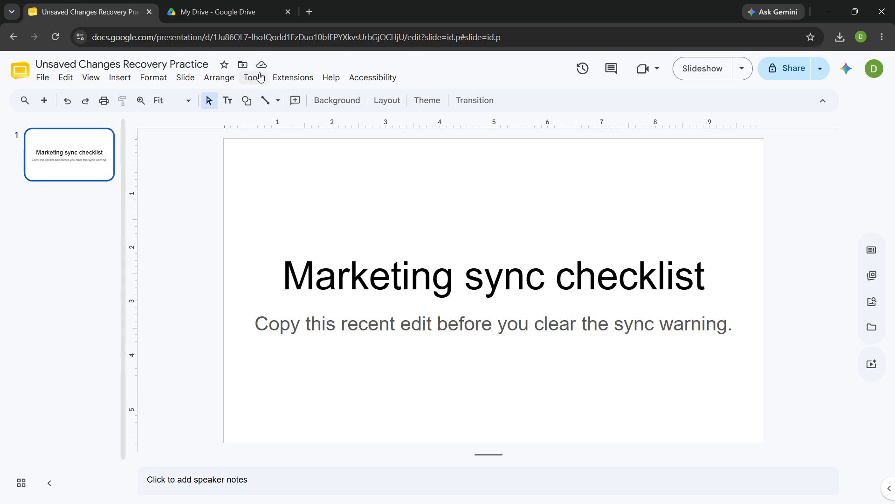
Add a new slide after the first one and delete its title and text placeholders.
{"action": "left_click", "coordinate": [45, 105]}
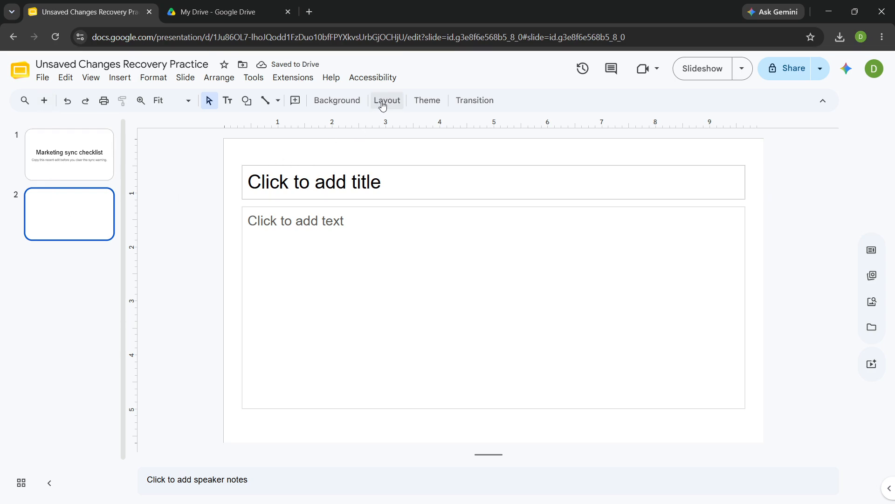
{"action": "left_click_drag", "start_coordinate": [238, 168], "coordinate": [296, 233]}
{"action": "key", "text": "Delete"}
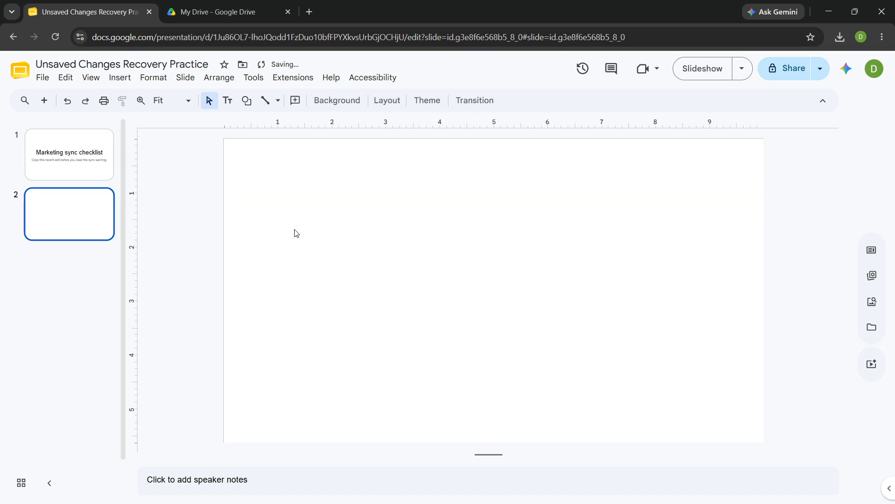
Insert the image "Setup File - sync-check-image.png" from the computer on slide 2 and center it on the slide.
{"action": "left_click", "coordinate": [121, 78]}
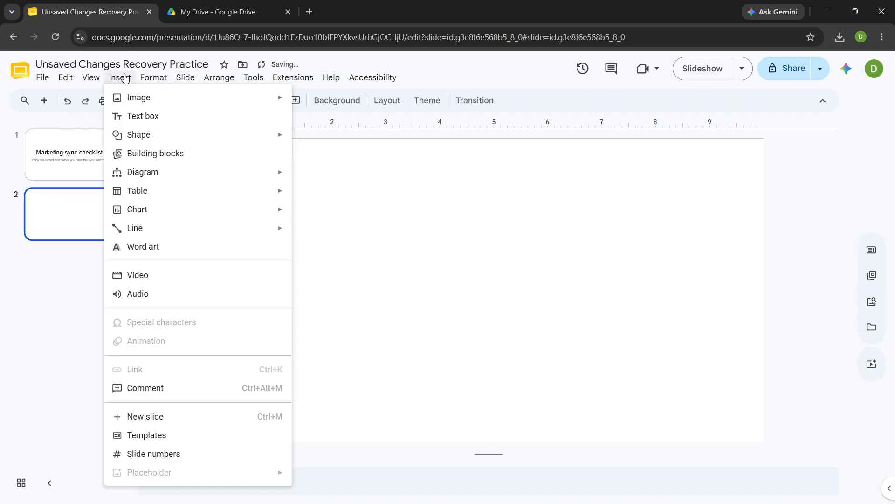
{"action": "mouse_move", "coordinate": [130, 99]}
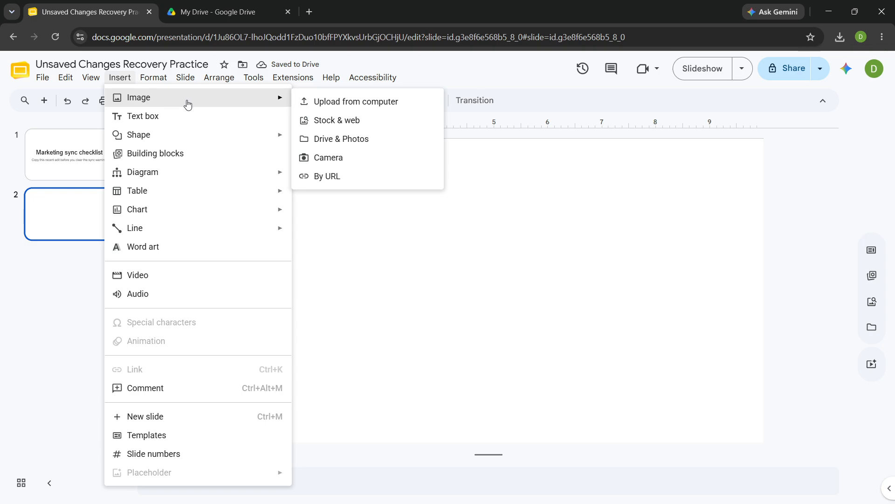
{"action": "left_click", "coordinate": [321, 102]}
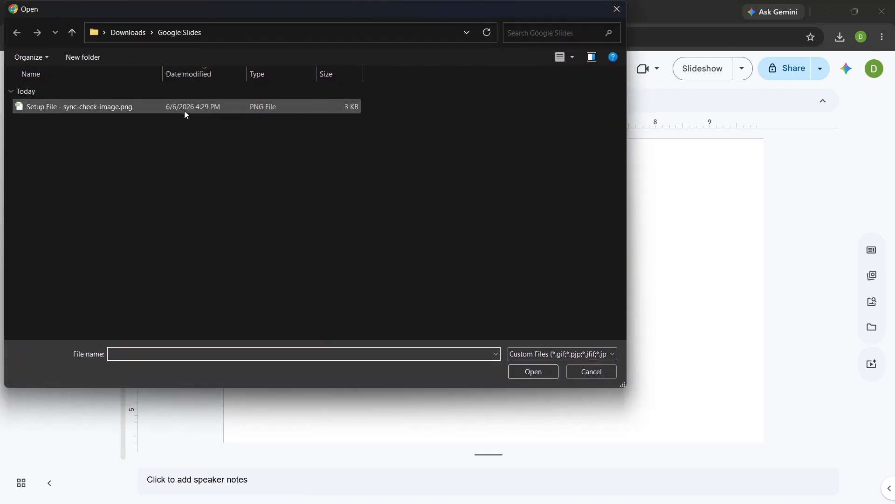
{"action": "left_click", "coordinate": [185, 111]}
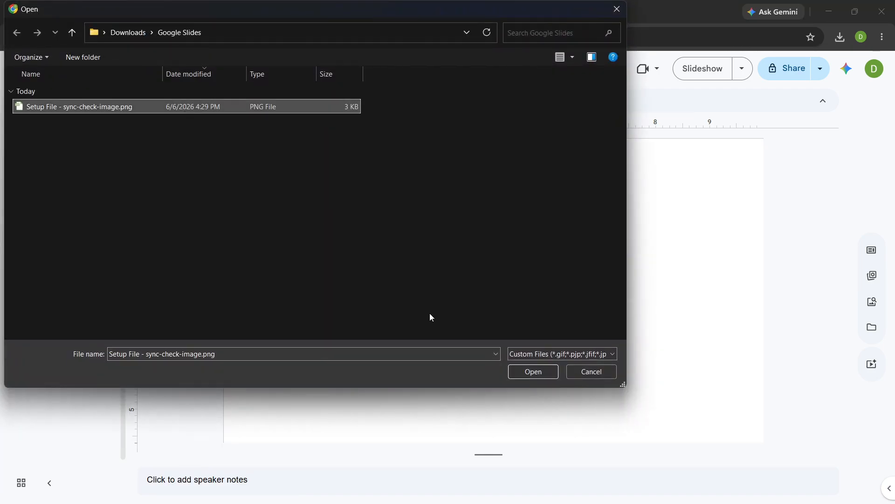
{"action": "left_click", "coordinate": [534, 373]}
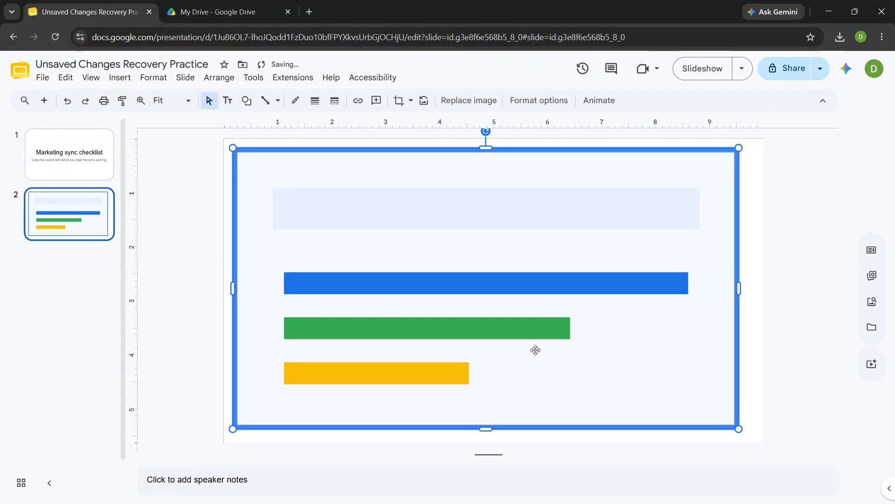
{"action": "left_click_drag", "start_coordinate": [605, 289], "coordinate": [612, 298]}
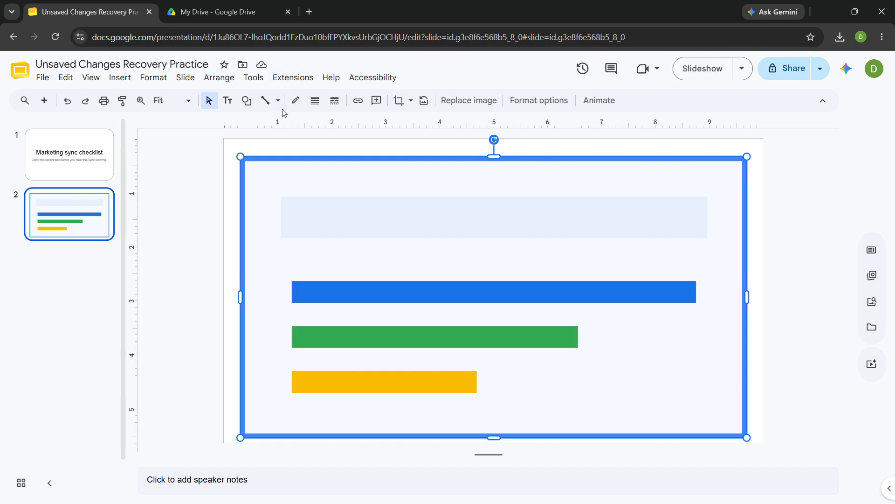
{"action": "left_click", "coordinate": [276, 145]}
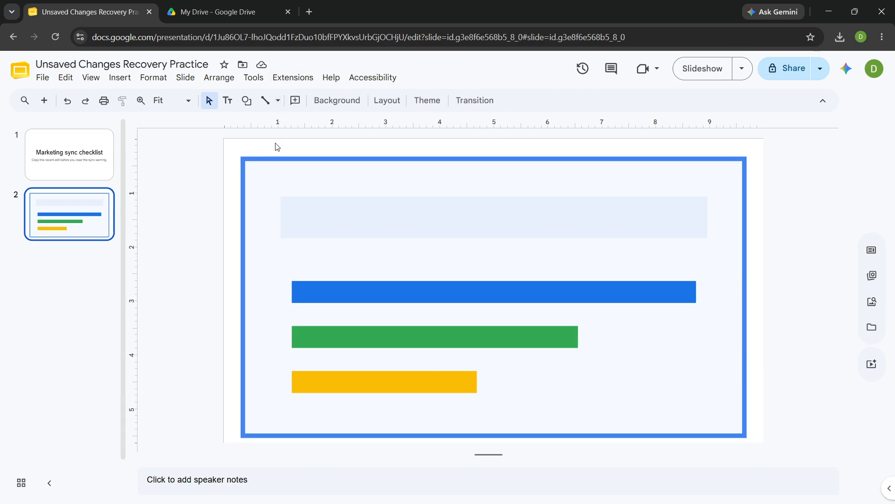
Switch to Google Drive, search for "Unsaved Changes Recovery Practice" and make a copy of that presentation.
{"action": "left_click", "coordinate": [236, 13]}
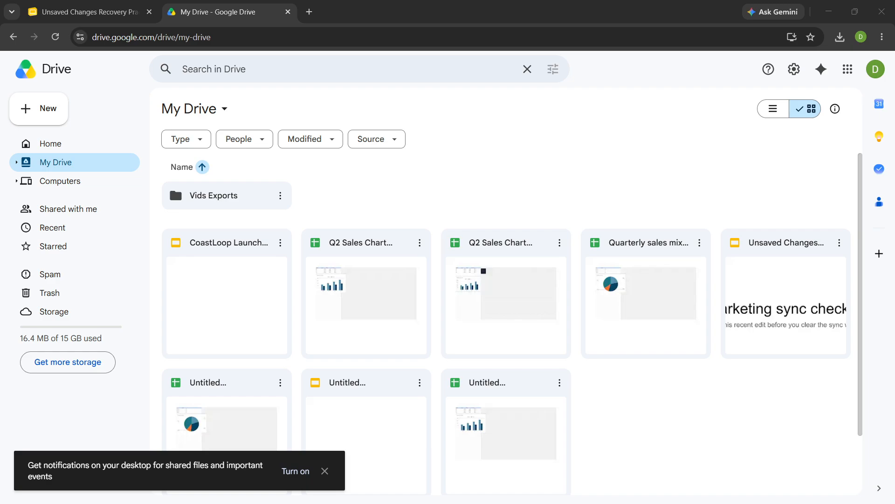
{"action": "left_click", "coordinate": [345, 69]}
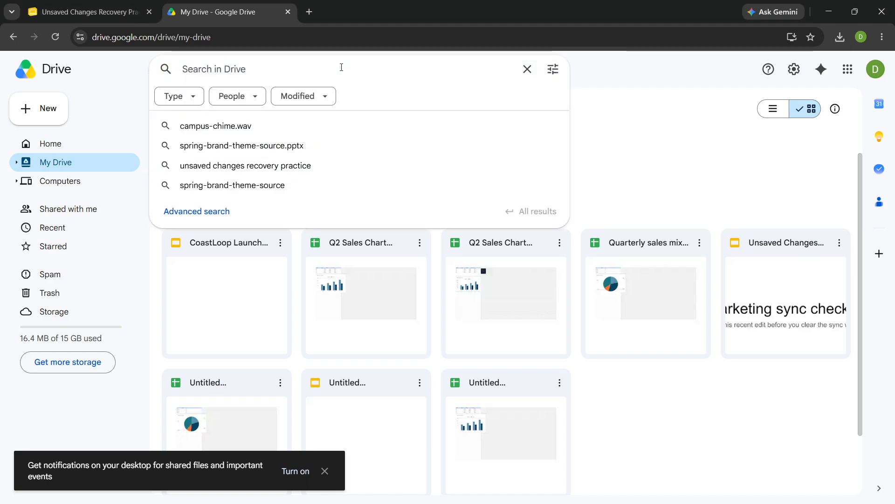
{"action": "type", "text": "Unsaved Changes Recovery Practice"}
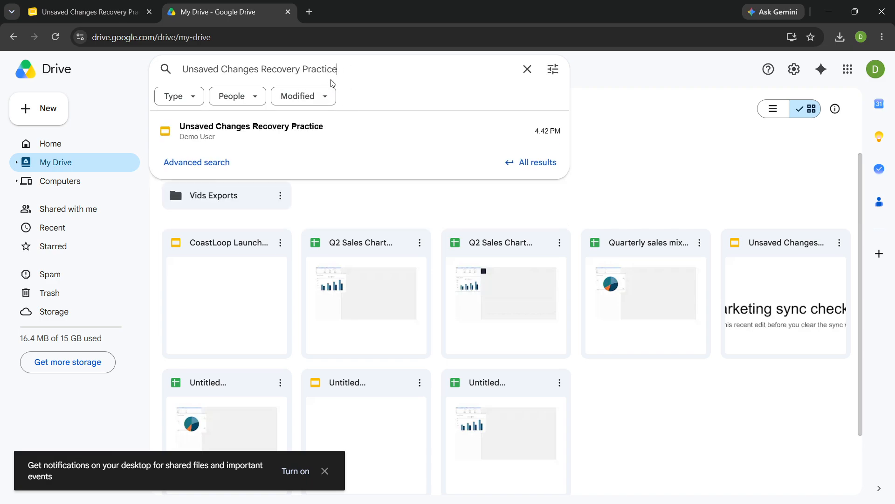
{"action": "key", "text": "Return"}
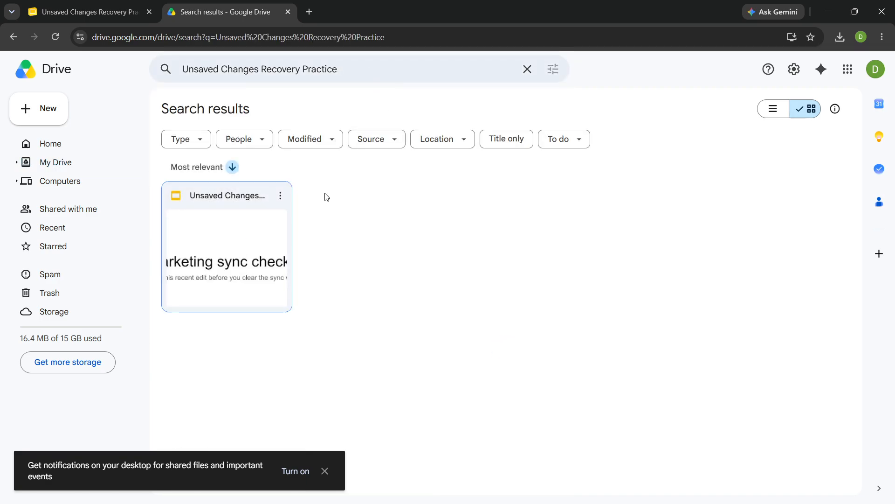
{"action": "left_click", "coordinate": [282, 197]}
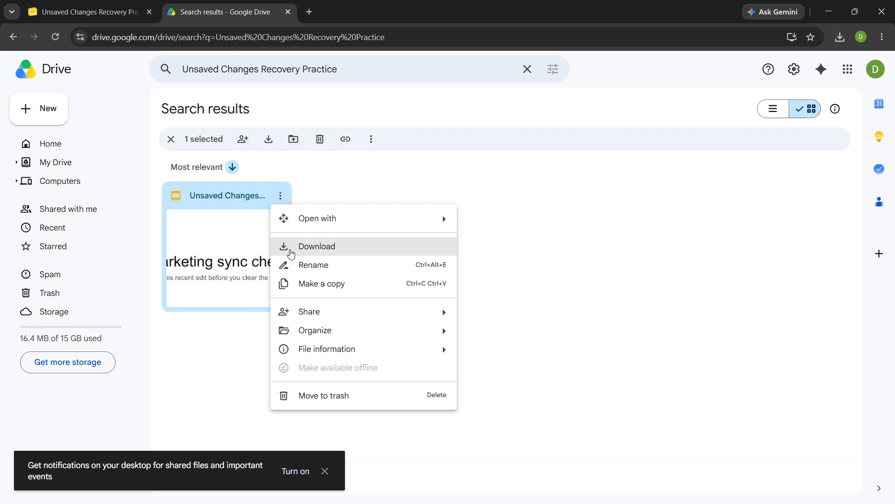
{"action": "left_click", "coordinate": [287, 283]}
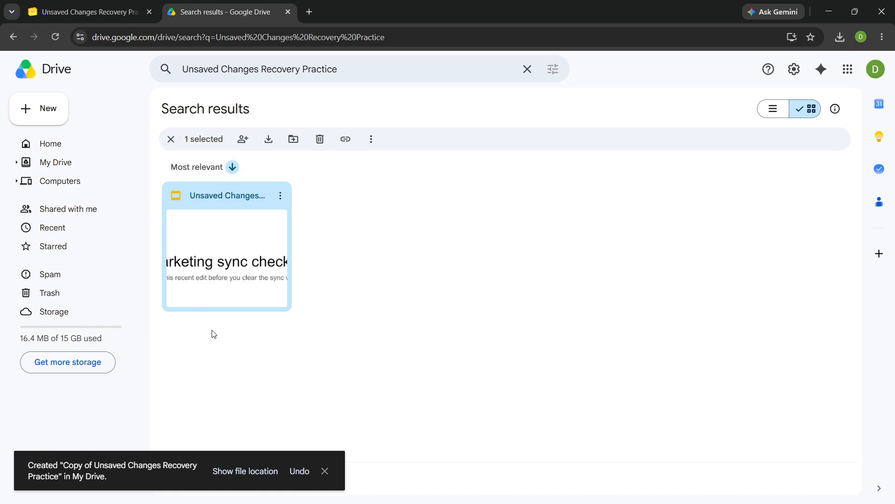
Open the copied presentation from its location in My Drive and check the image slide and the first slide's subtitle.
{"action": "left_click", "coordinate": [274, 471]}
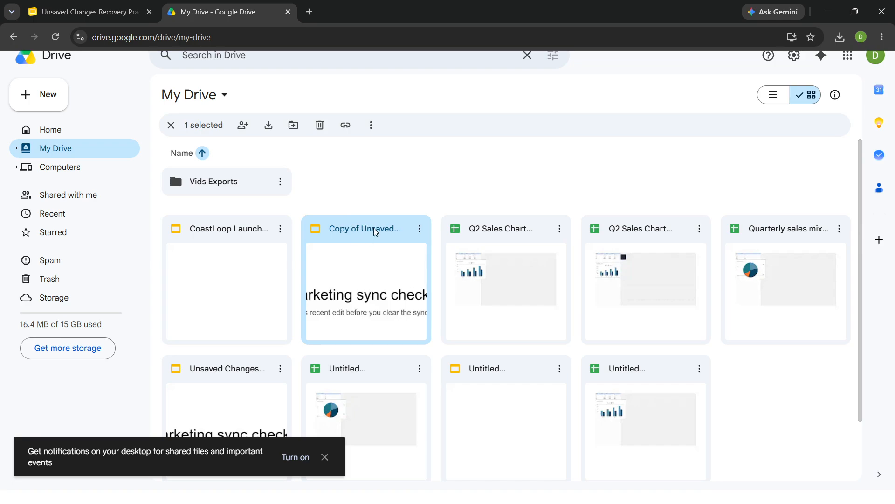
{"action": "double_click", "coordinate": [384, 262]}
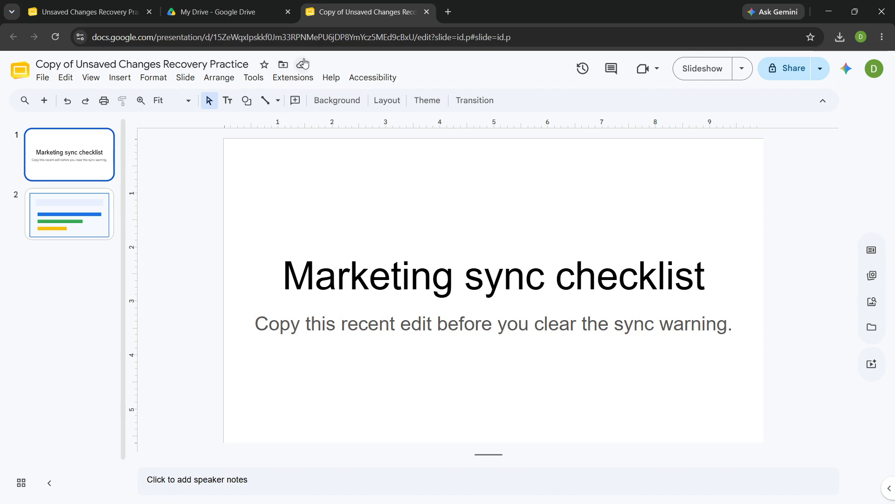
{"action": "left_click", "coordinate": [99, 205]}
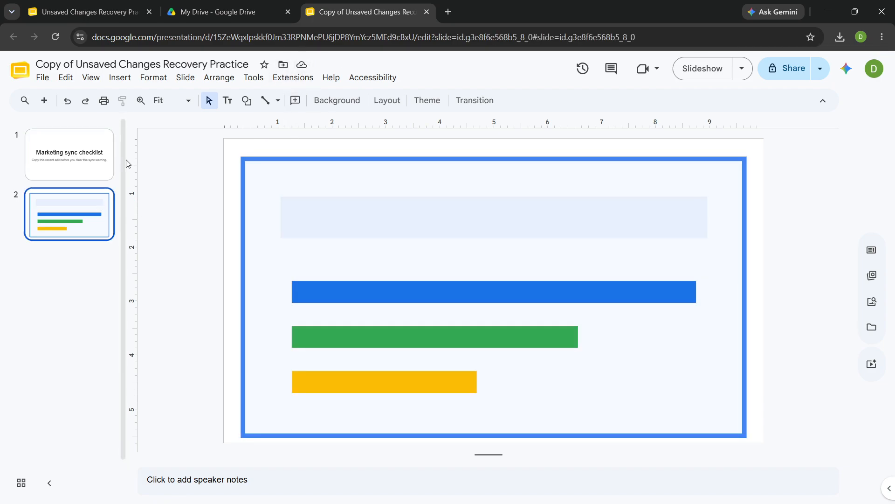
{"action": "left_click", "coordinate": [107, 156]}
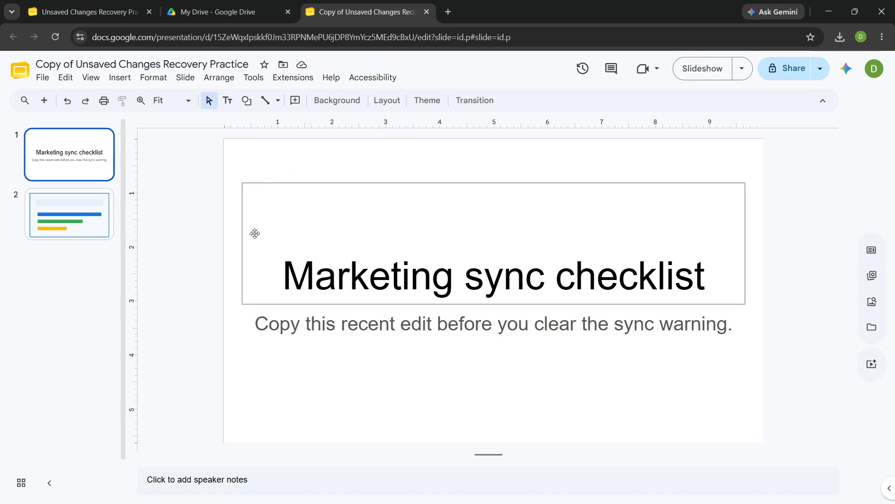
{"action": "left_click", "coordinate": [266, 321]}
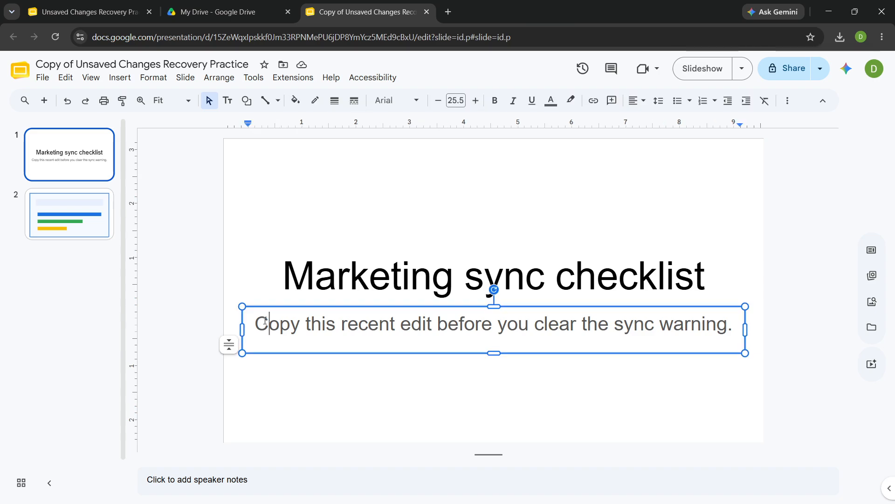